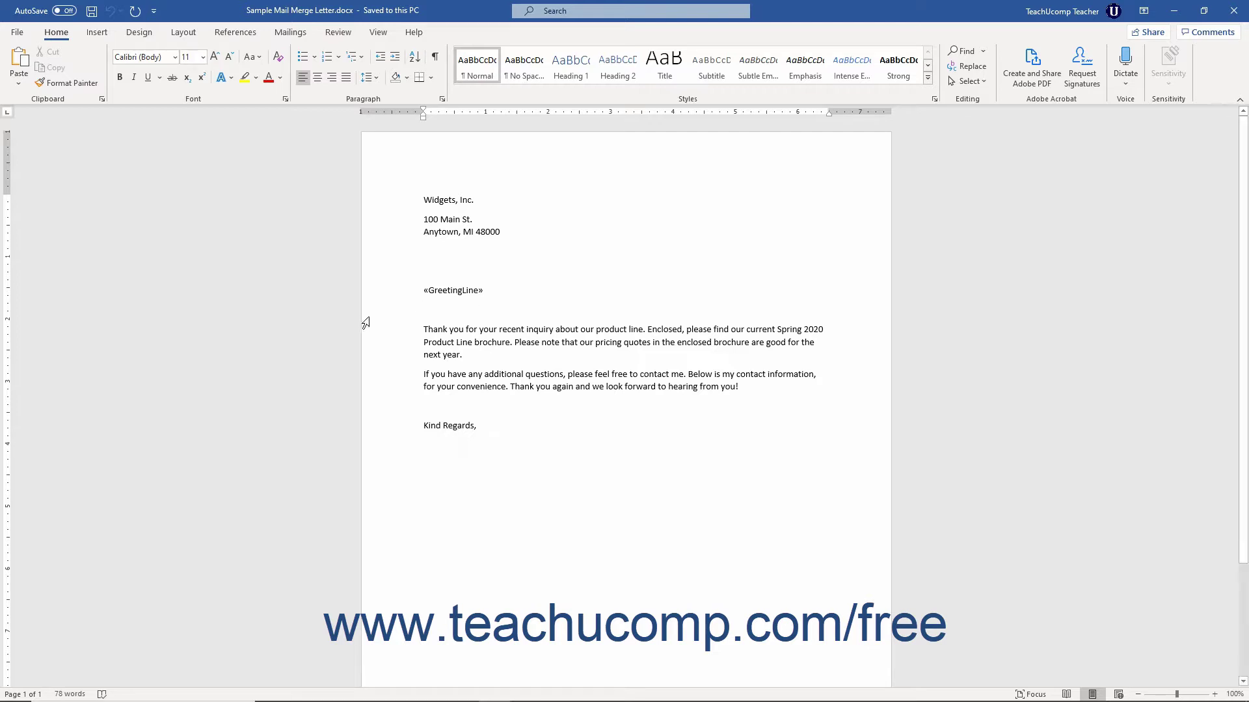
Below the greeting, insert a Set Bookmark rule giving the ProductType bookmark the value Doodads.
{"action": "left_click", "coordinate": [423, 311]}
{"action": "left_click", "coordinate": [300, 38]}
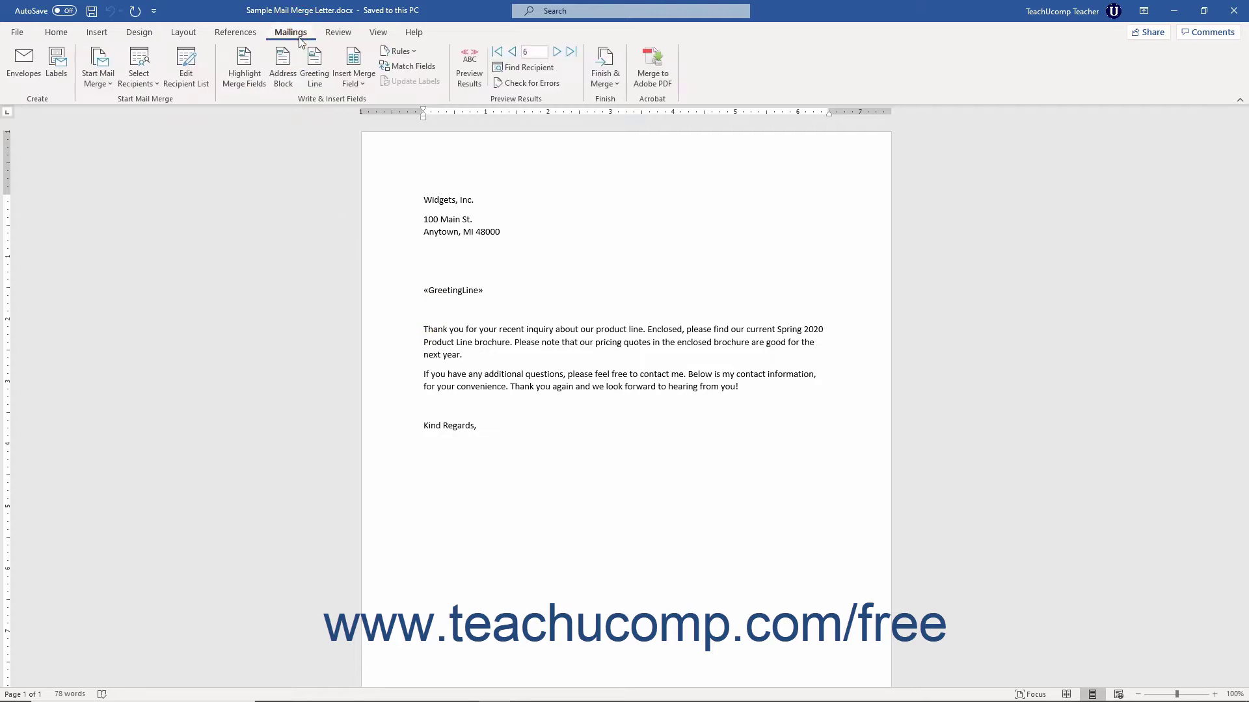
{"action": "left_click", "coordinate": [394, 52]}
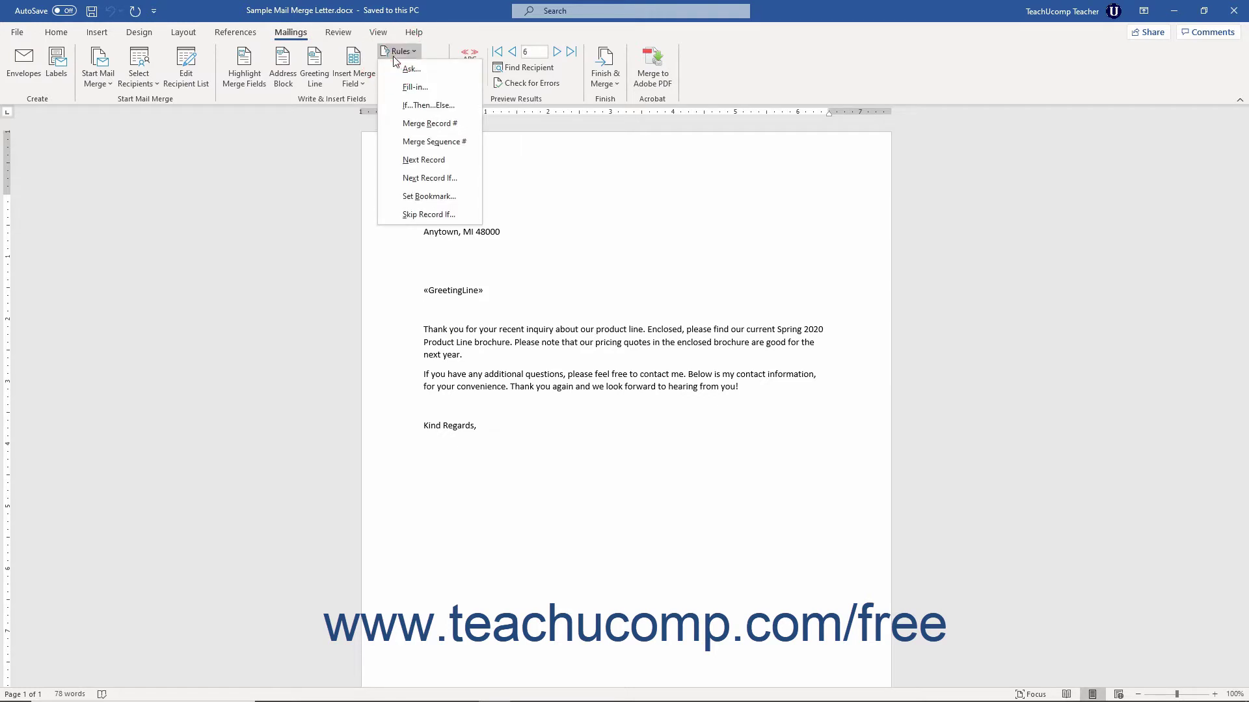
{"action": "left_click", "coordinate": [411, 196]}
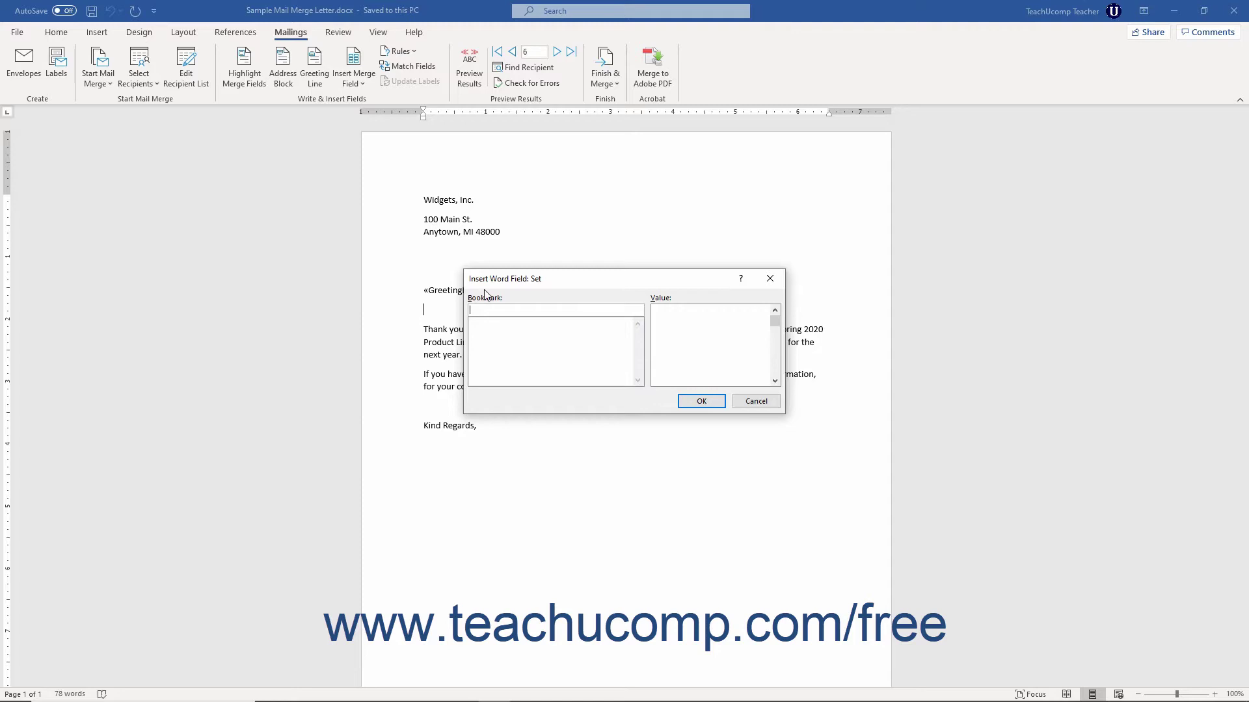
{"action": "type", "text": "ProductType"}
{"action": "left_click", "coordinate": [697, 315]}
{"action": "type", "text": "Doodads"}
{"action": "left_click", "coordinate": [715, 401]}
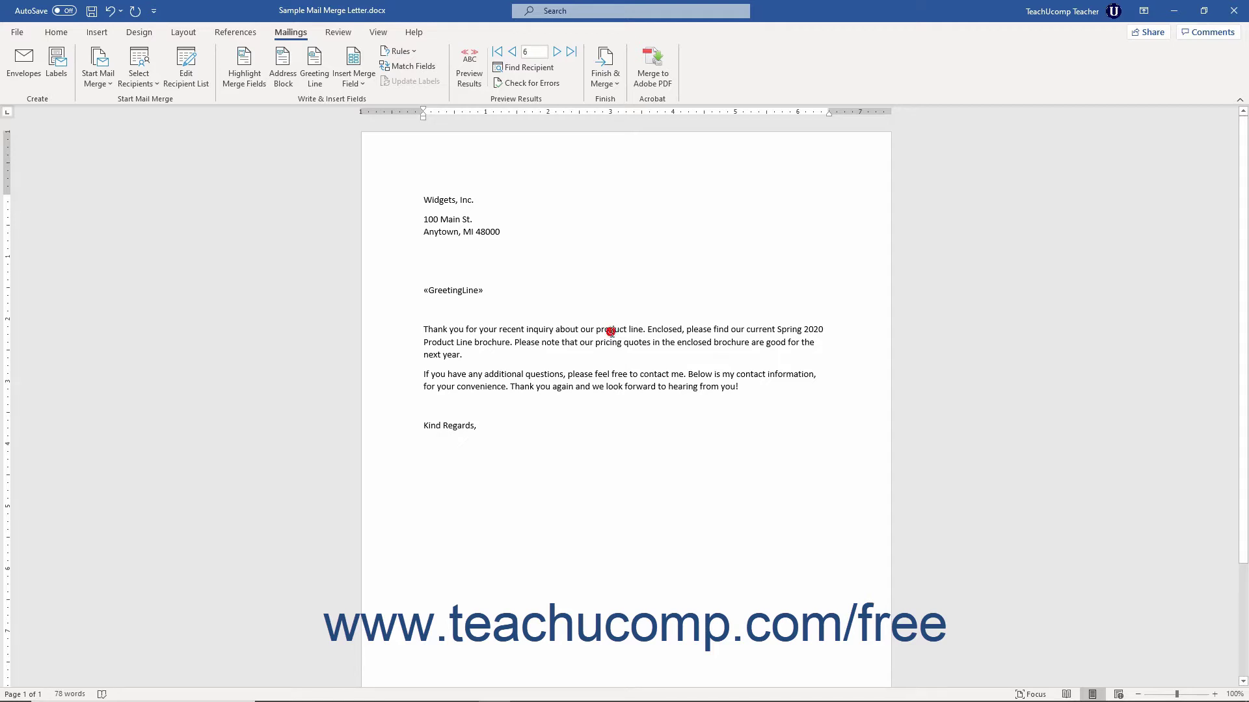
Select the word 'product' in the first body paragraph and open the Field dialog via Quick Parts.
{"action": "double_click", "coordinate": [610, 329]}
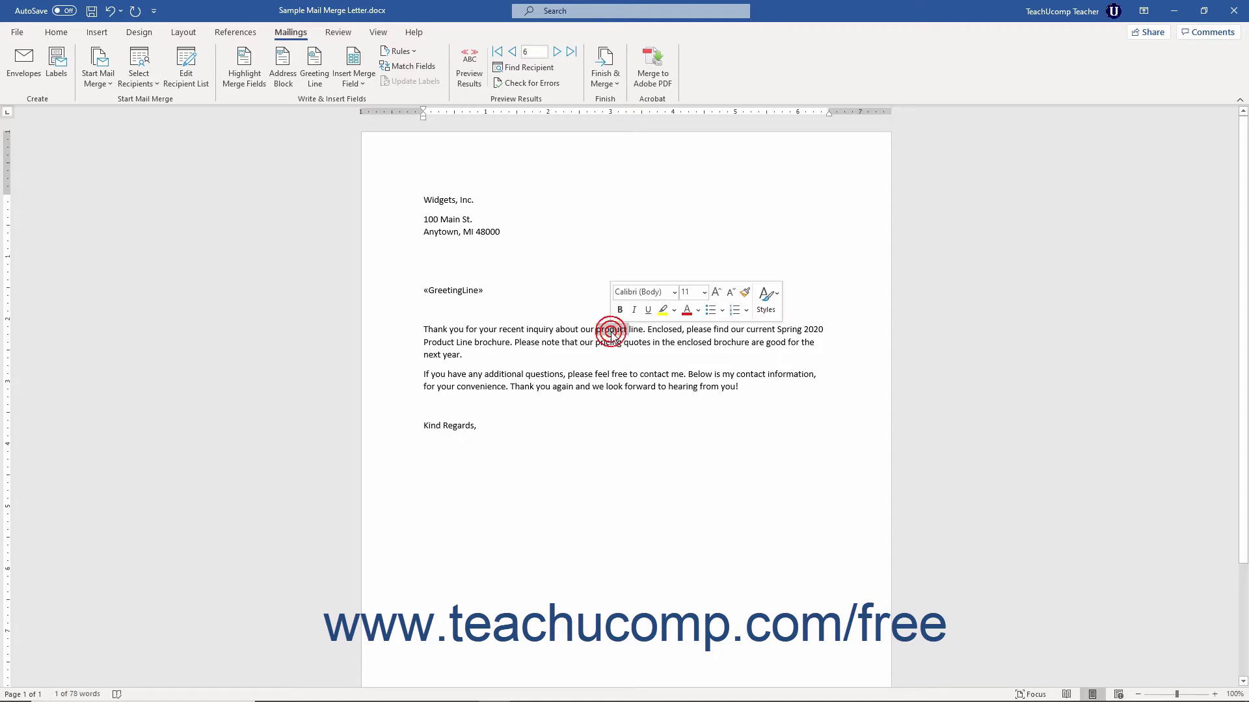
{"action": "left_click", "coordinate": [91, 33]}
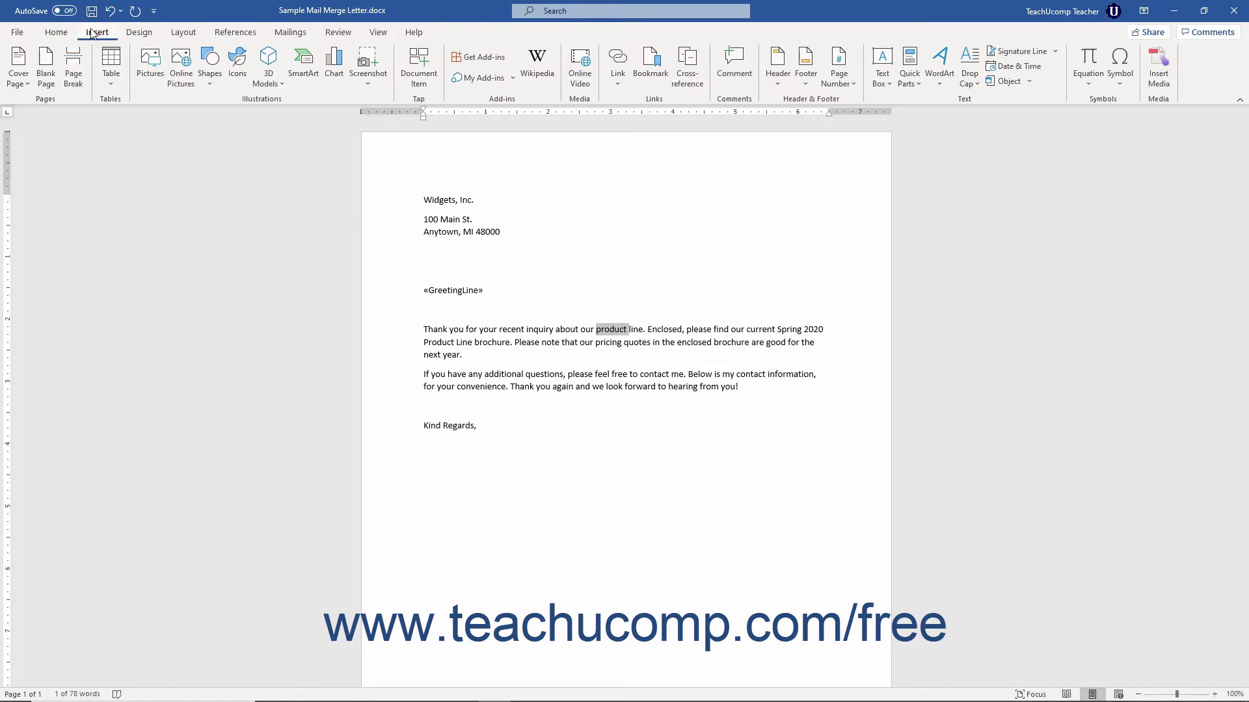
{"action": "left_click", "coordinate": [911, 84]}
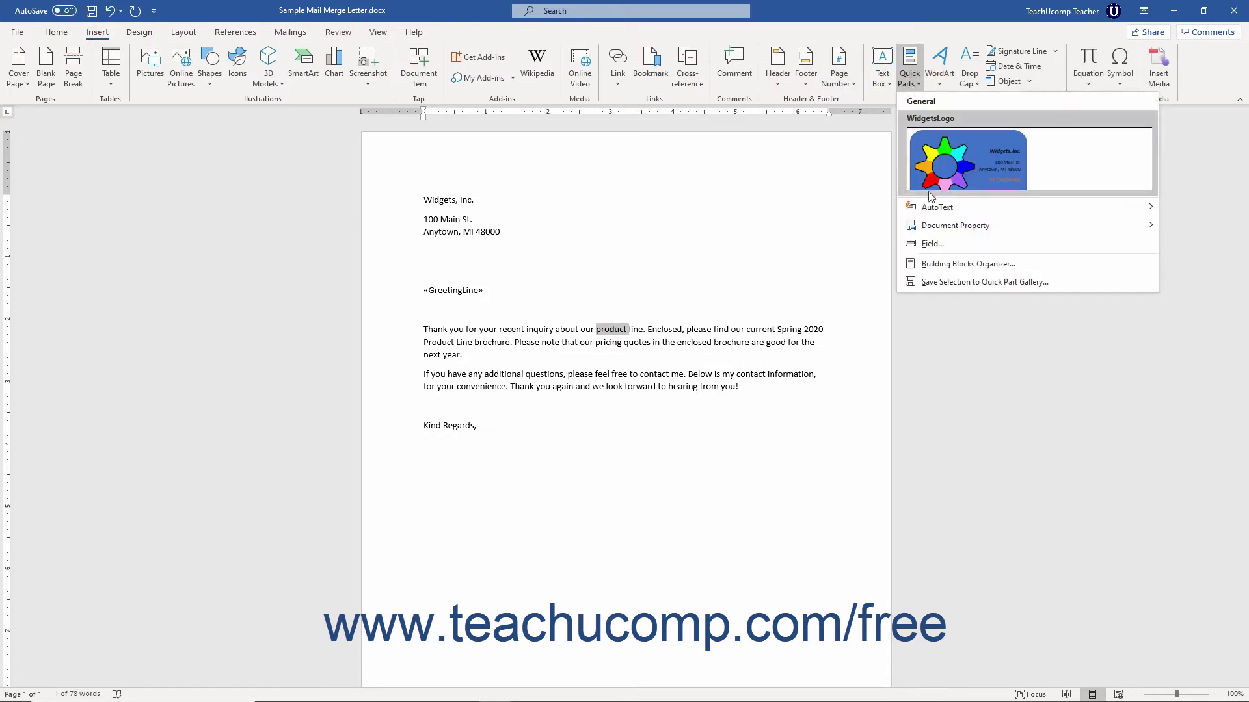
{"action": "left_click", "coordinate": [938, 244]}
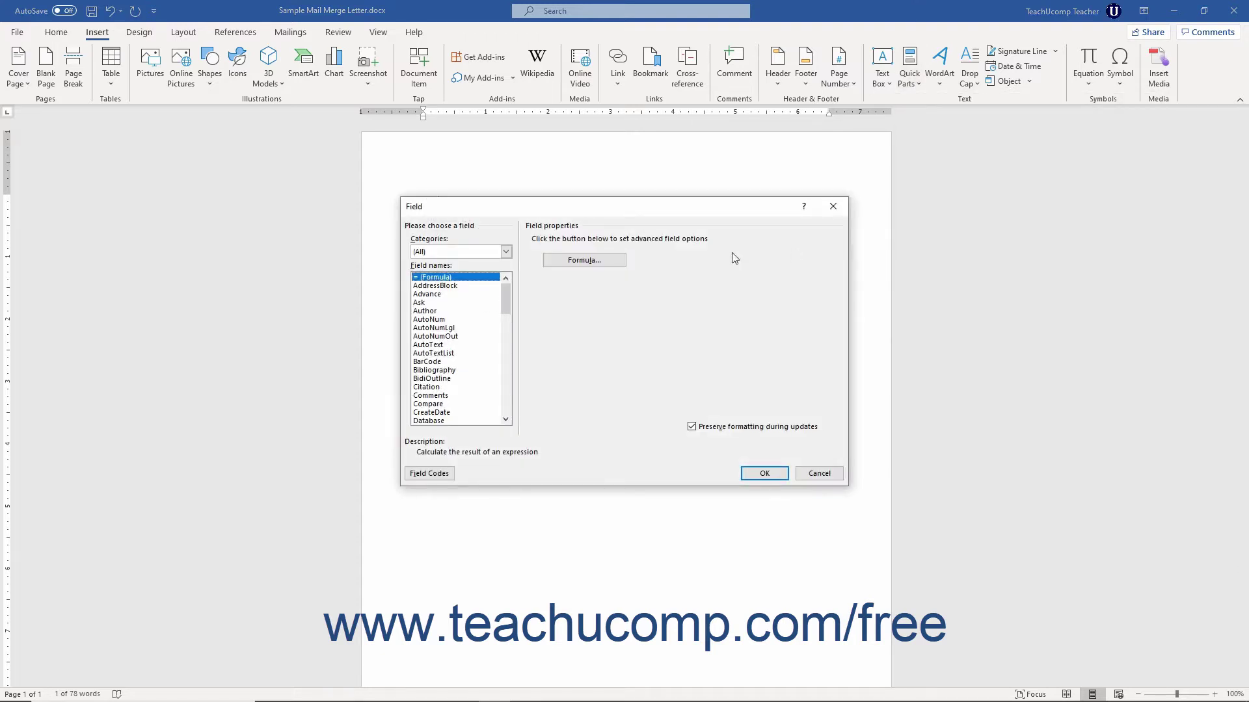
With categories at (All), replace 'product' with a Ref field pointing to the ProductType bookmark.
{"action": "left_click", "coordinate": [505, 252]}
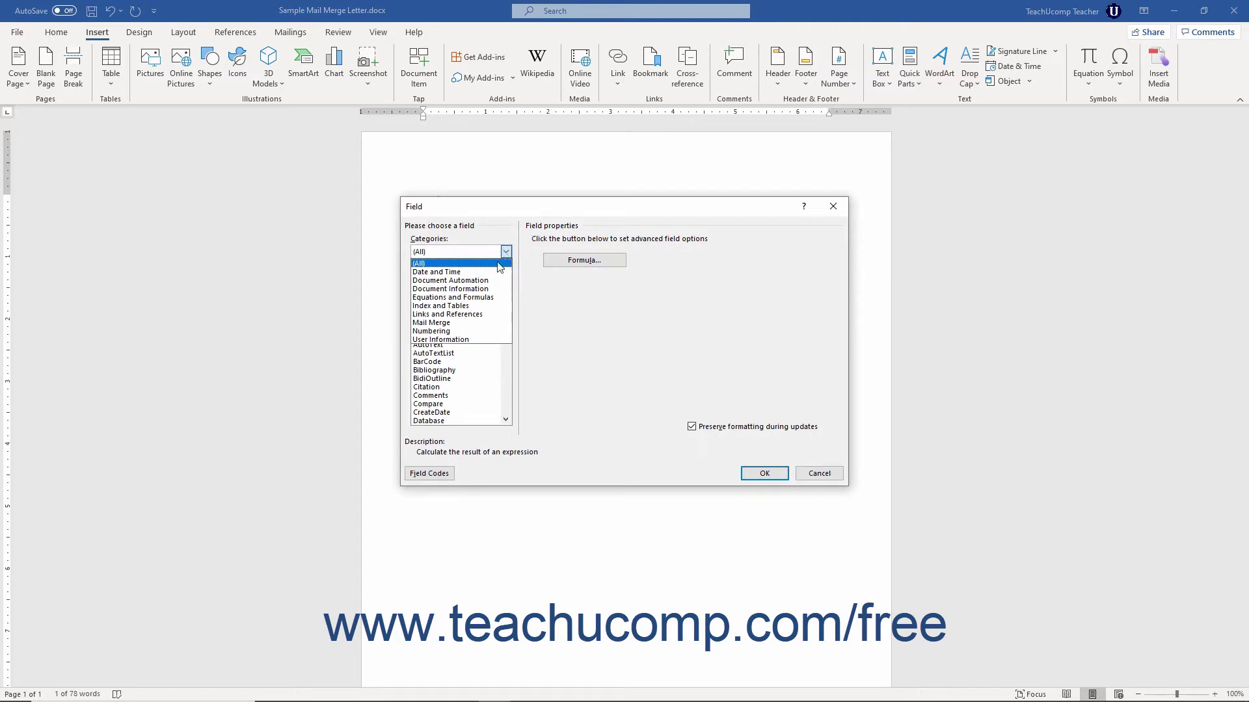
{"action": "left_click", "coordinate": [498, 264]}
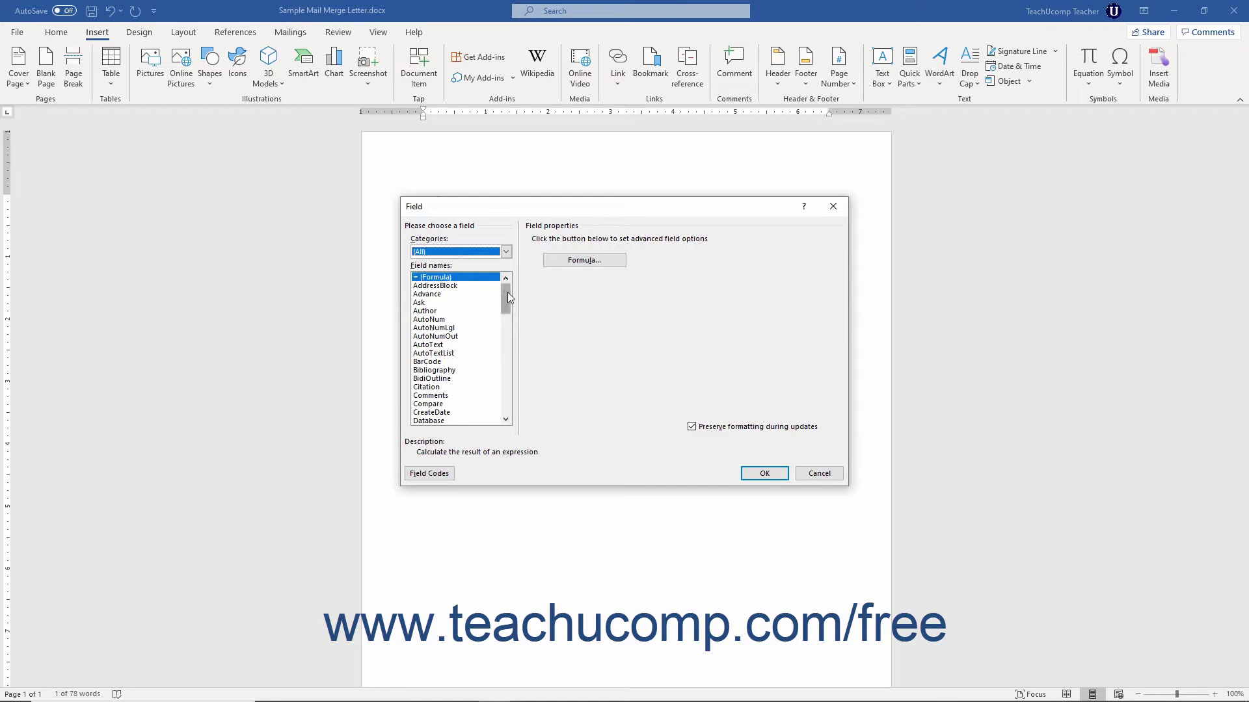
{"action": "left_click_drag", "start_coordinate": [508, 291], "coordinate": [505, 369]}
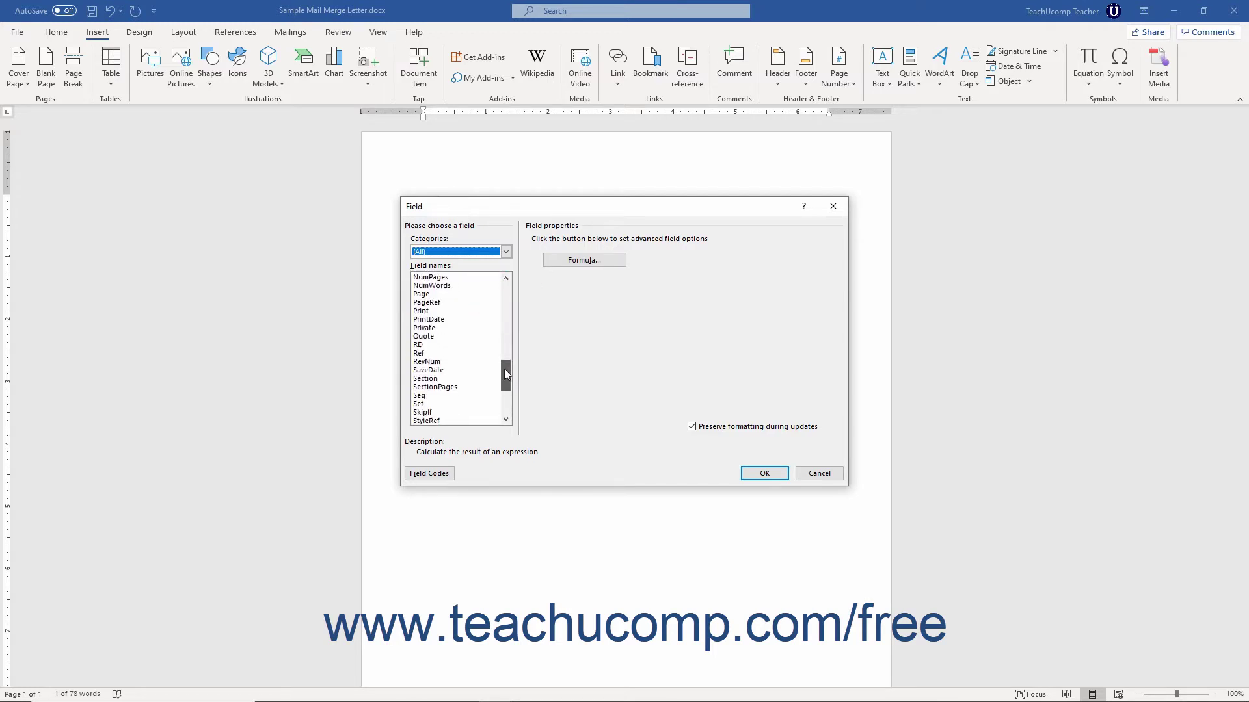
{"action": "left_click", "coordinate": [435, 355]}
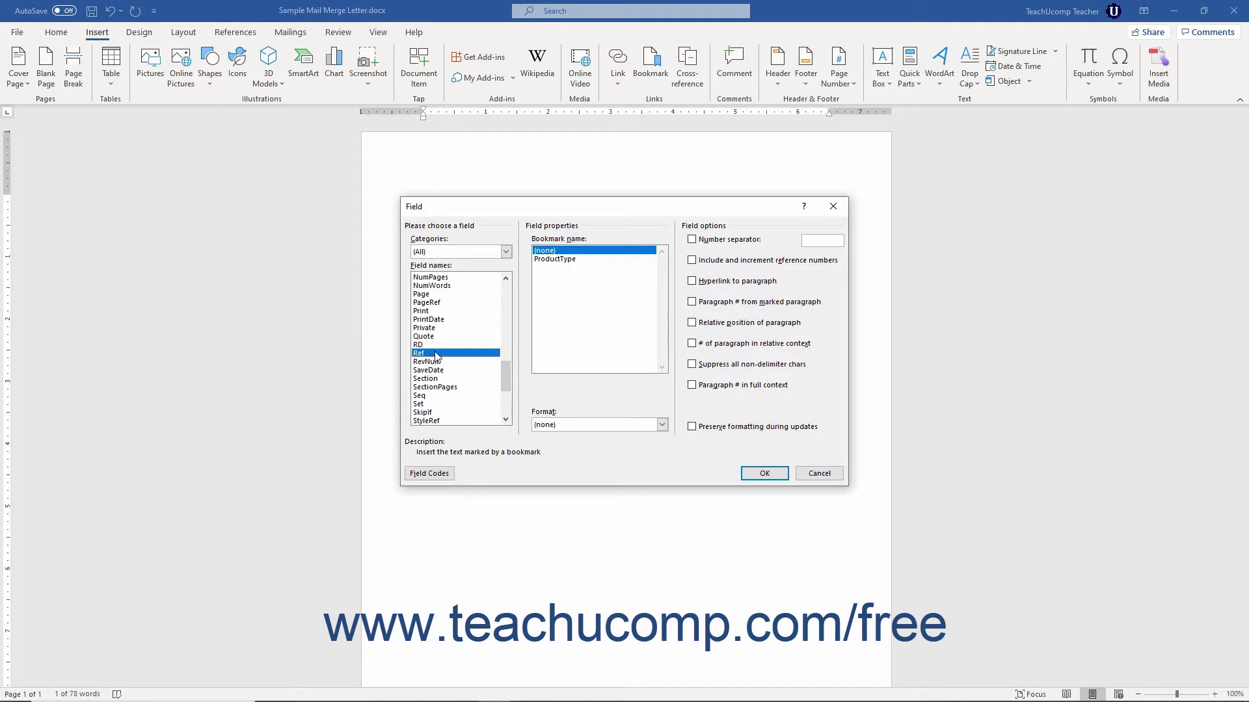
{"action": "left_click", "coordinate": [563, 259]}
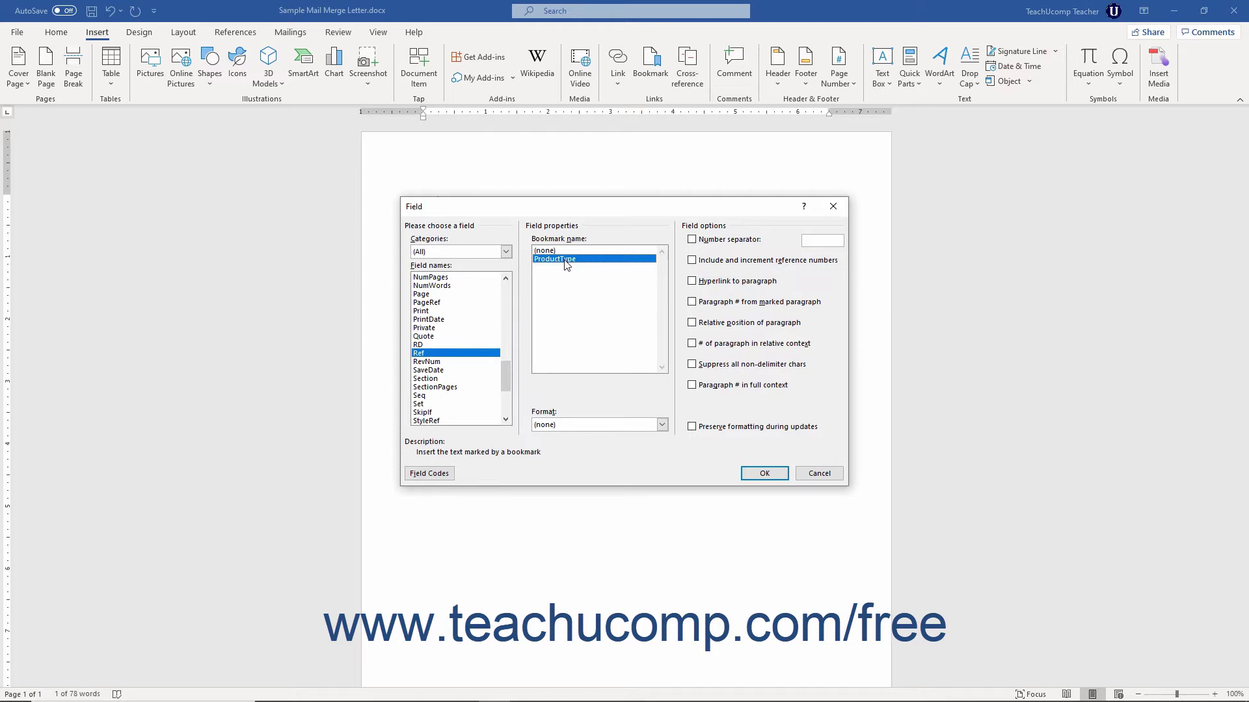
{"action": "left_click", "coordinate": [778, 473]}
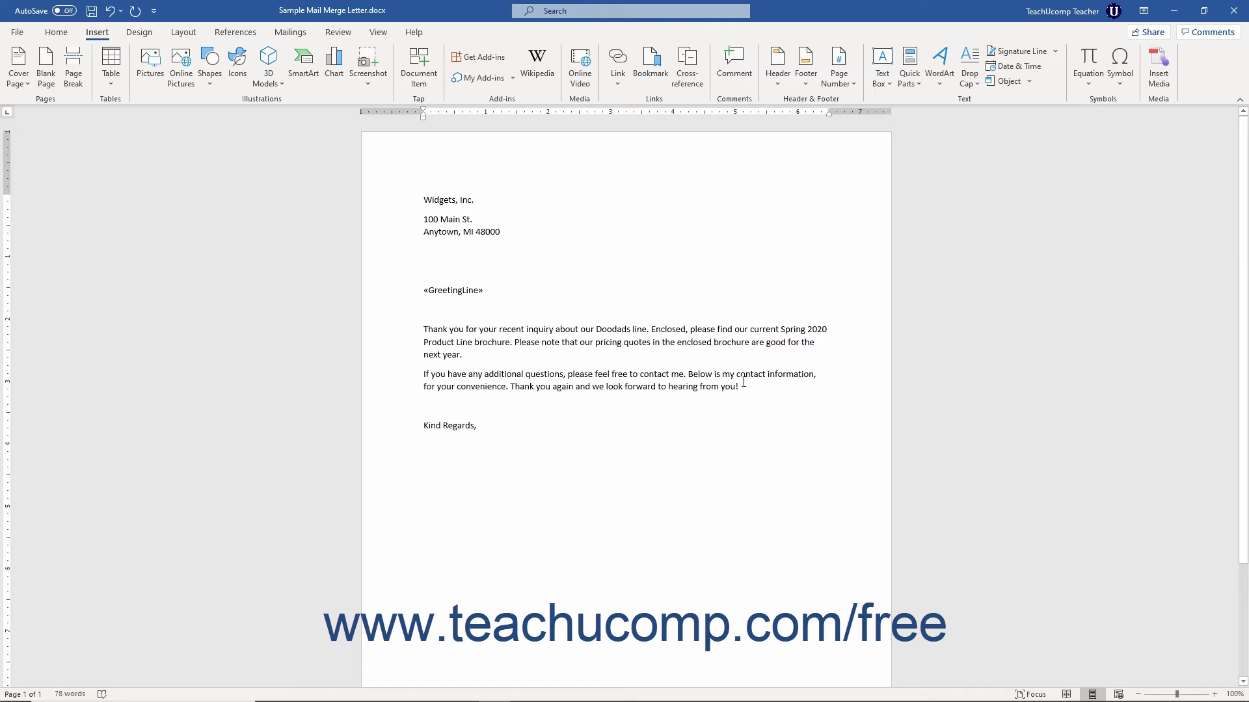
Add ', which includes all our' plus a pasted copy of the Doodads reference after 'brochure', then toggle field codes.
{"action": "double_click", "coordinate": [595, 328]}
{"action": "key", "text": "ctrl+c"}
{"action": "left_click", "coordinate": [512, 343]}
{"action": "type", "text": ", which includes all our"}
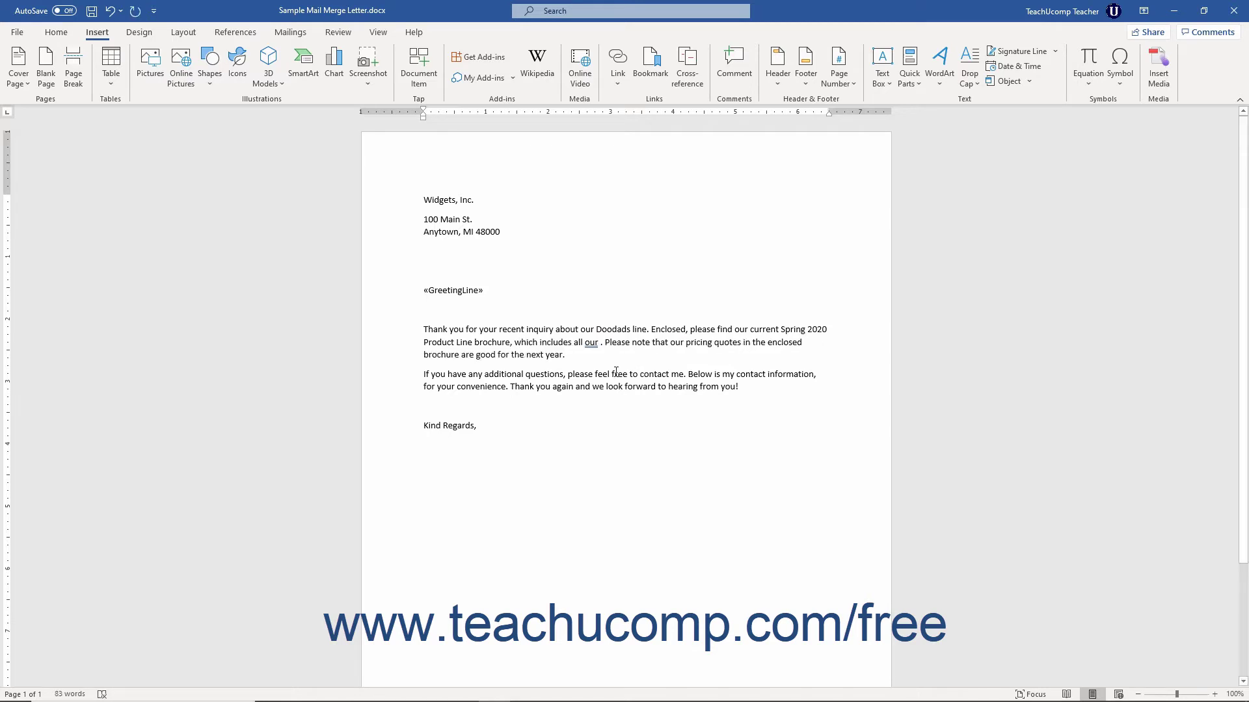
{"action": "key", "text": "ctrl+v"}
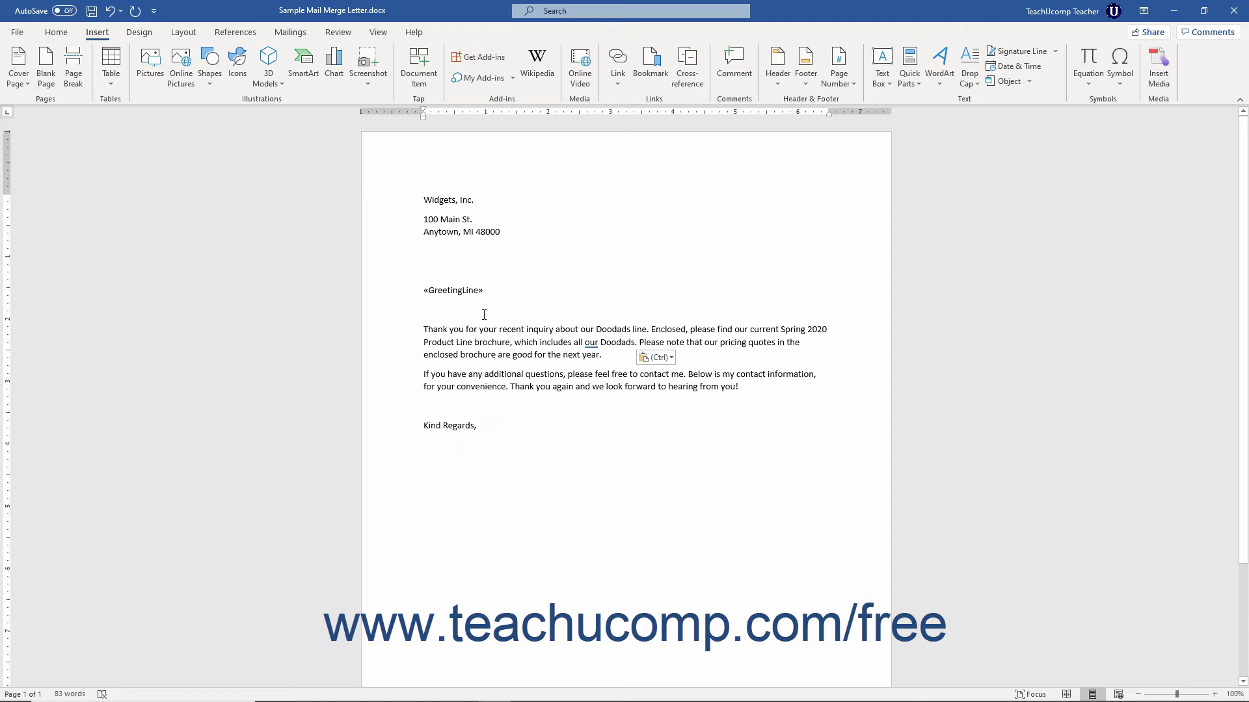
{"action": "key", "text": "alt+F9"}
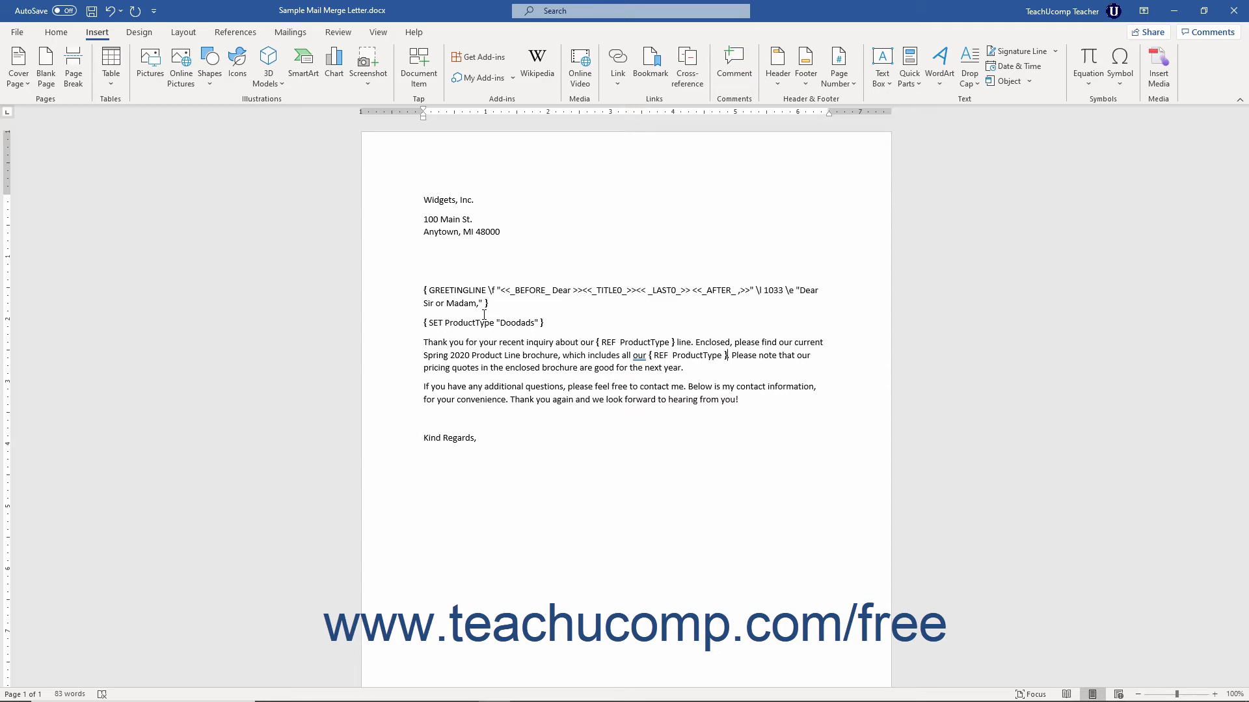
Enable 'Show field codes instead of their values' in Word Options > Advanced.
{"action": "key", "text": "alt+F9"}
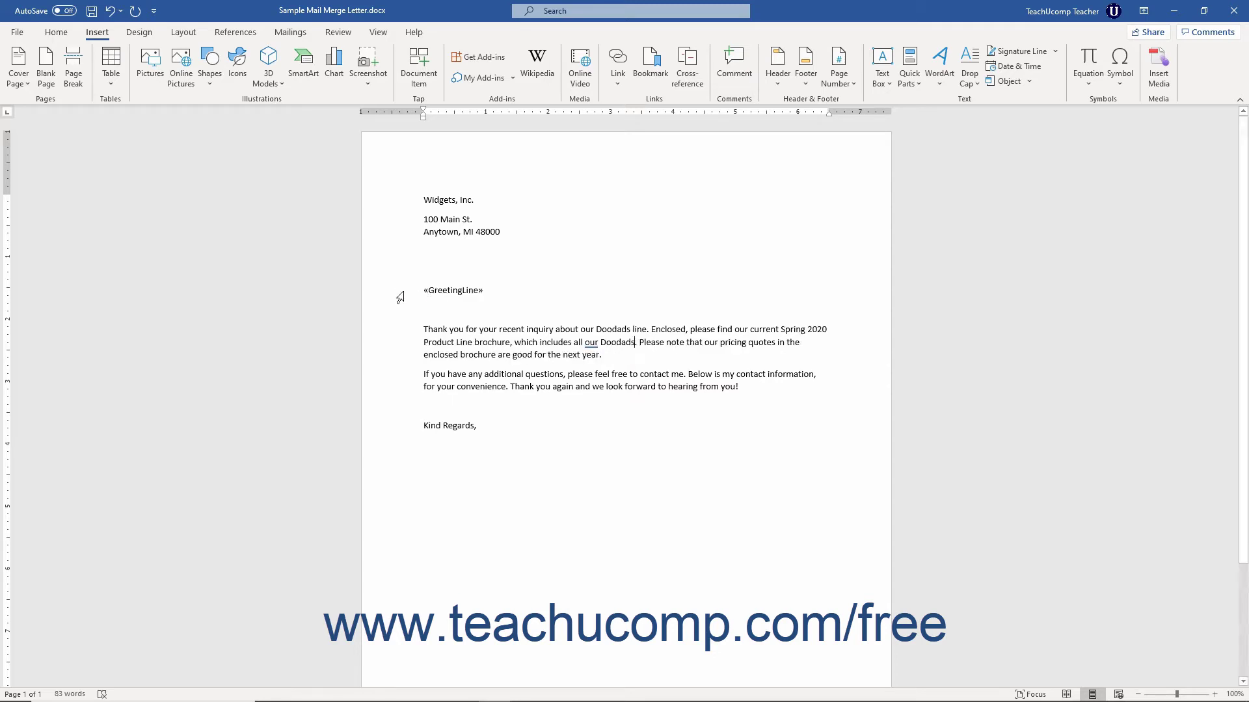
{"action": "left_click", "coordinate": [17, 31]}
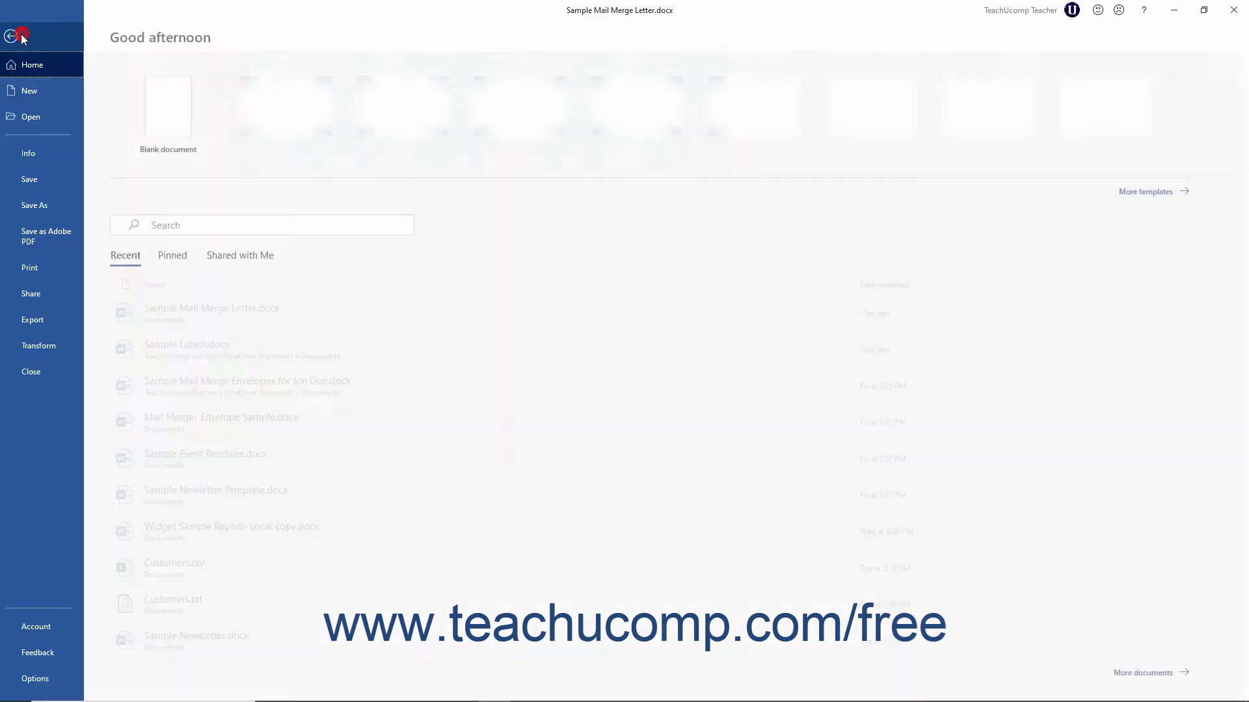
{"action": "left_click", "coordinate": [43, 679]}
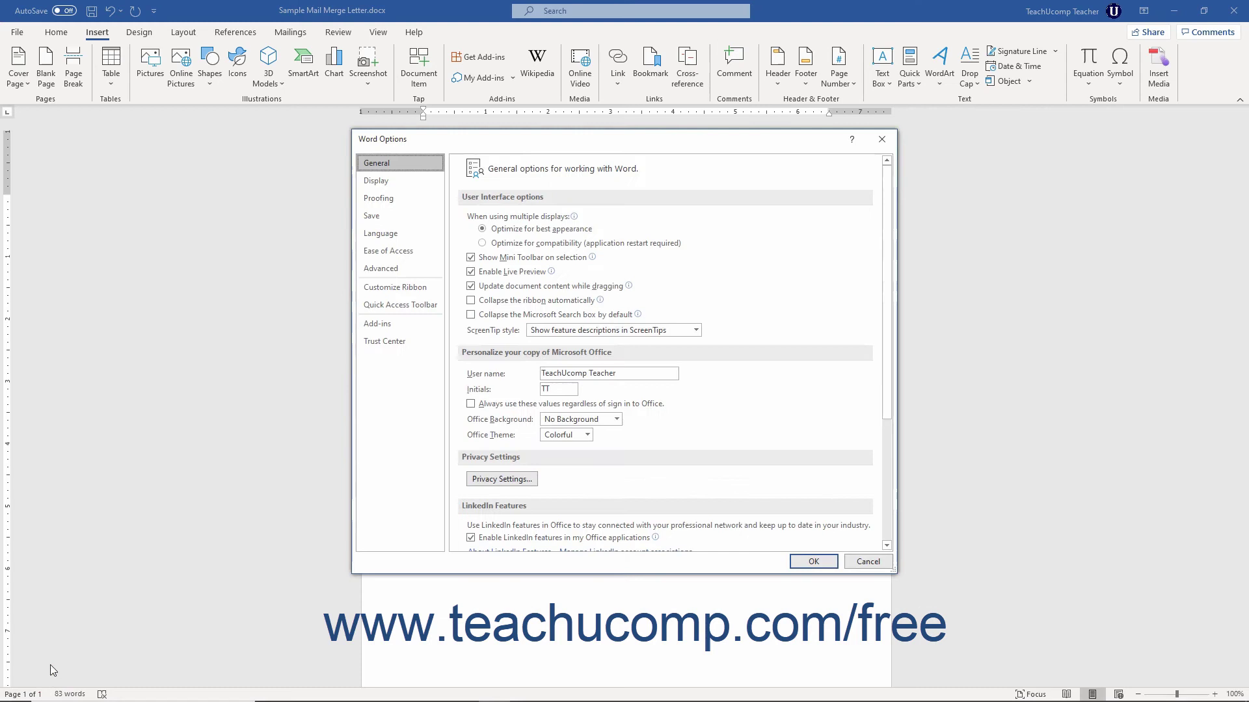
{"action": "left_click", "coordinate": [367, 269]}
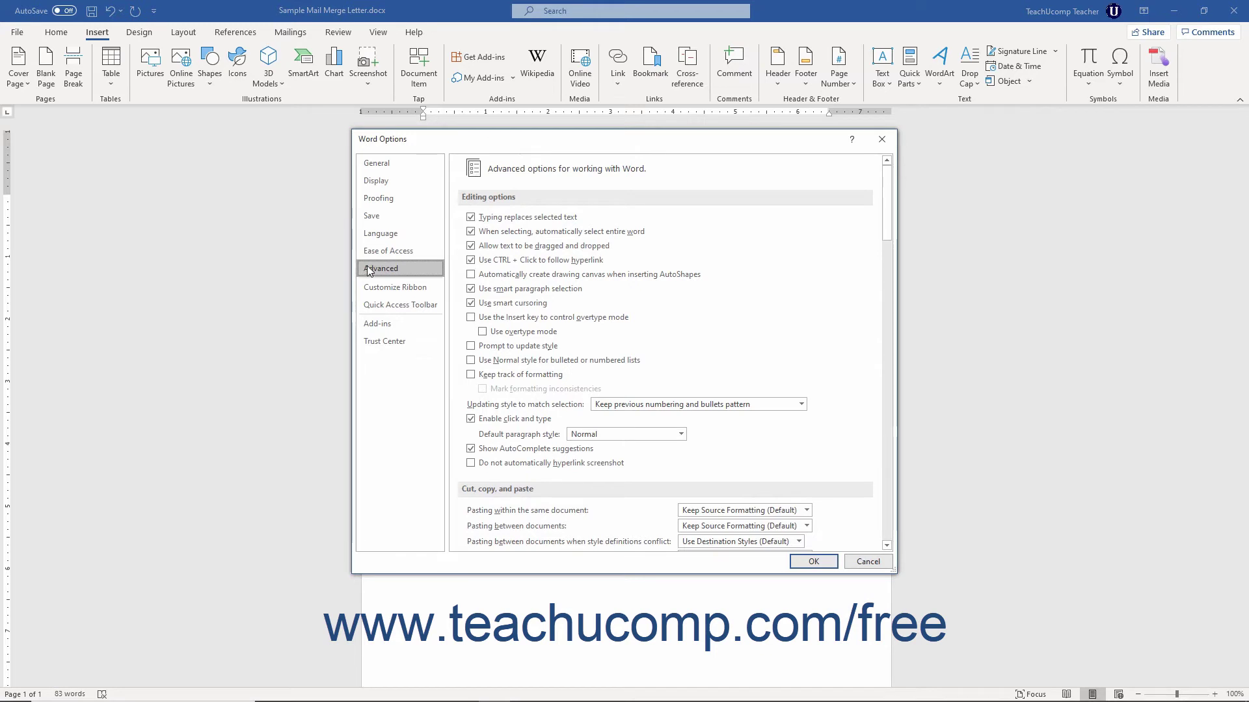
{"action": "scroll", "coordinate": [513, 392], "scroll_direction": "down", "scroll_amount": 10}
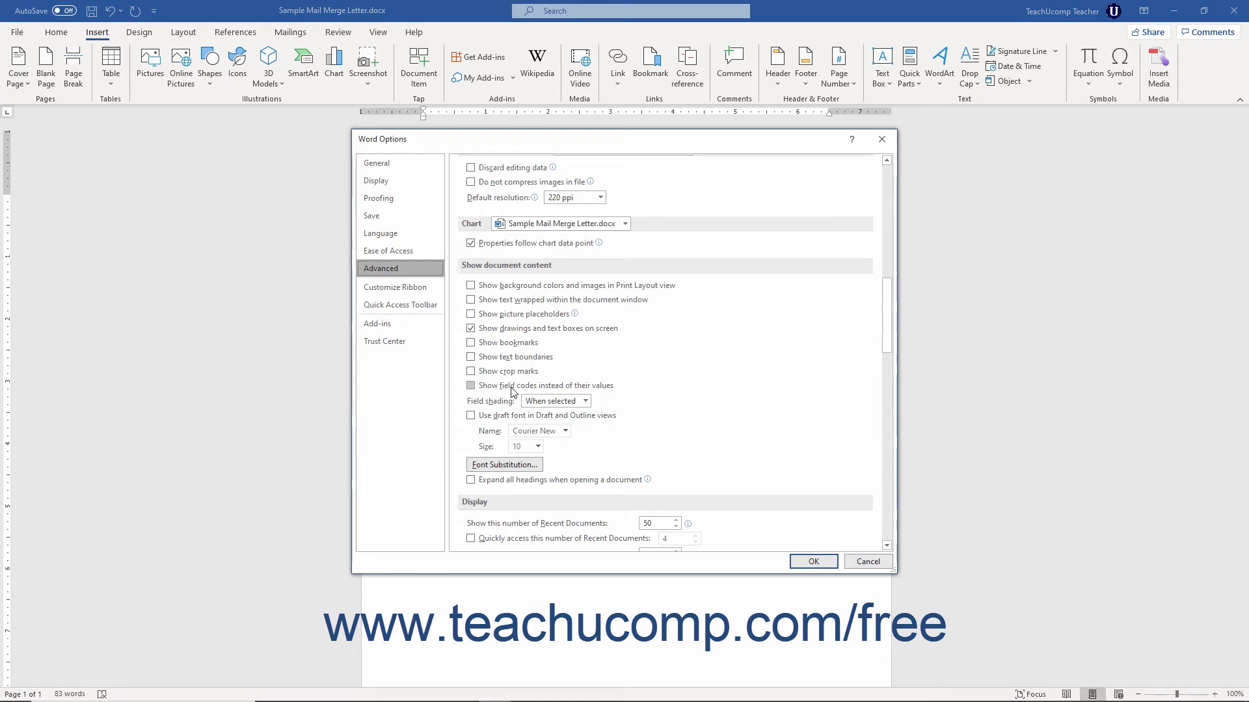
{"action": "left_click", "coordinate": [511, 388]}
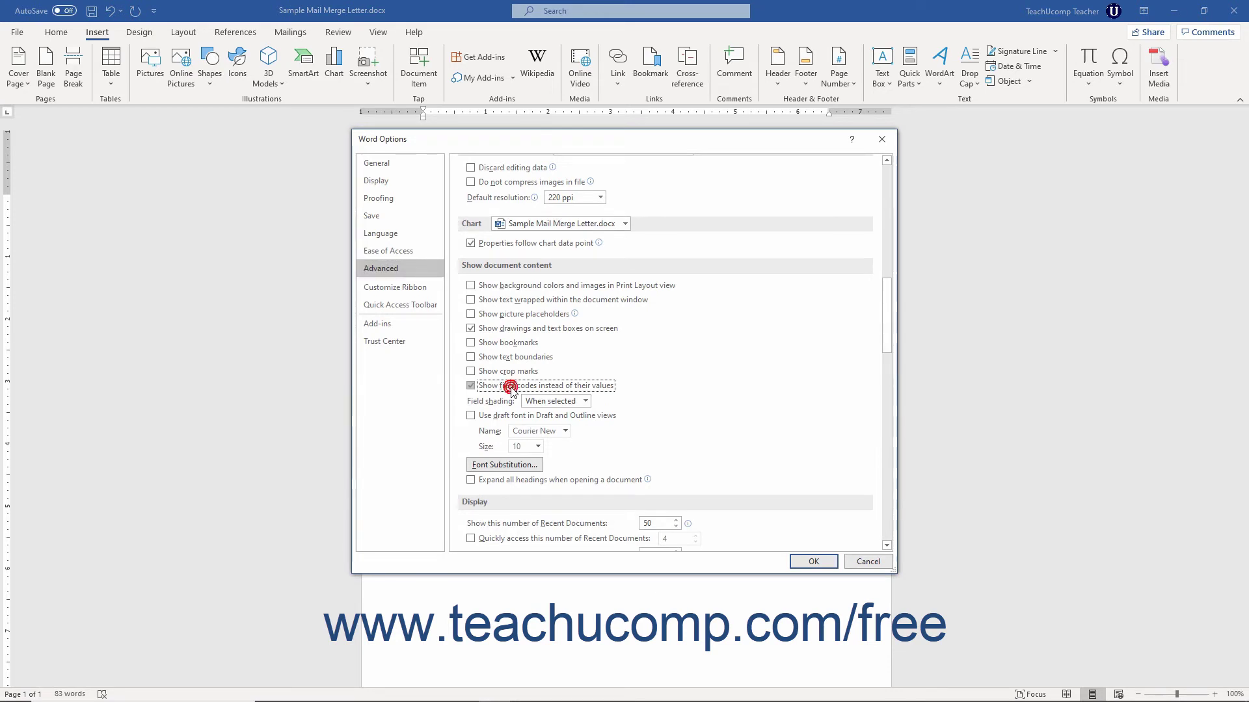
{"action": "left_click", "coordinate": [813, 562]}
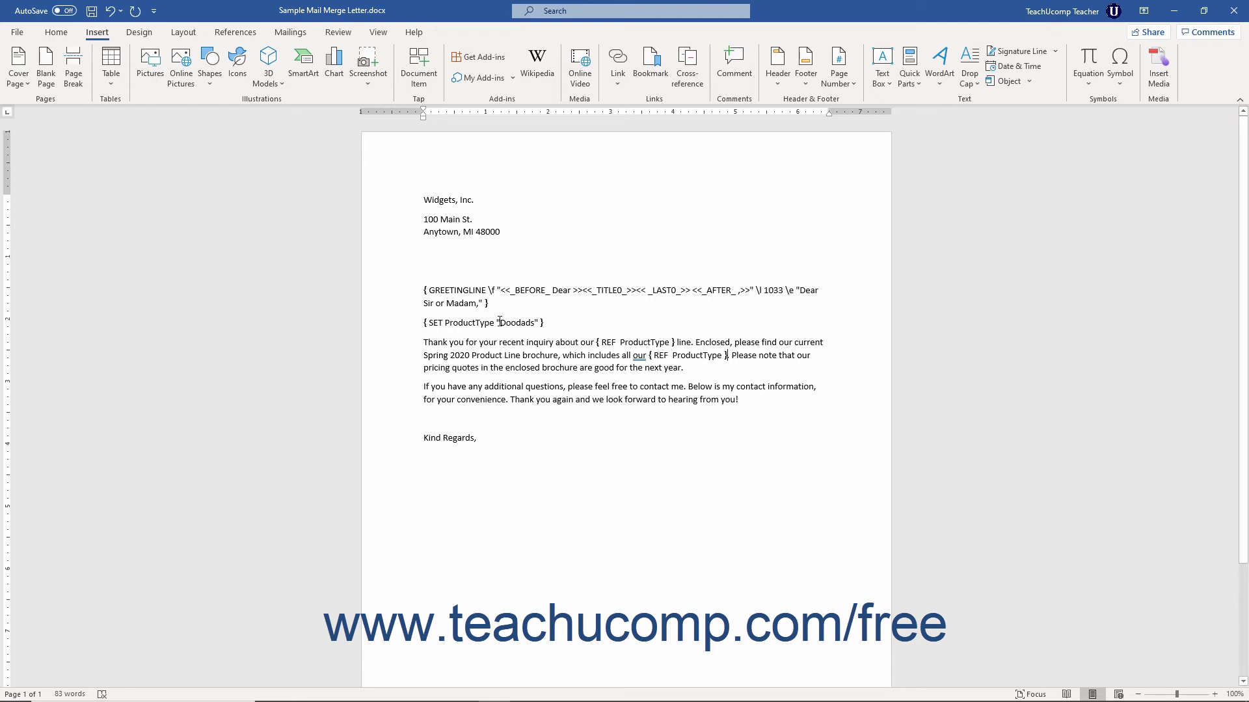
Edit the SET ProductType field so its text value is Widgets instead of Doodads.
{"action": "right_click", "coordinate": [499, 322]}
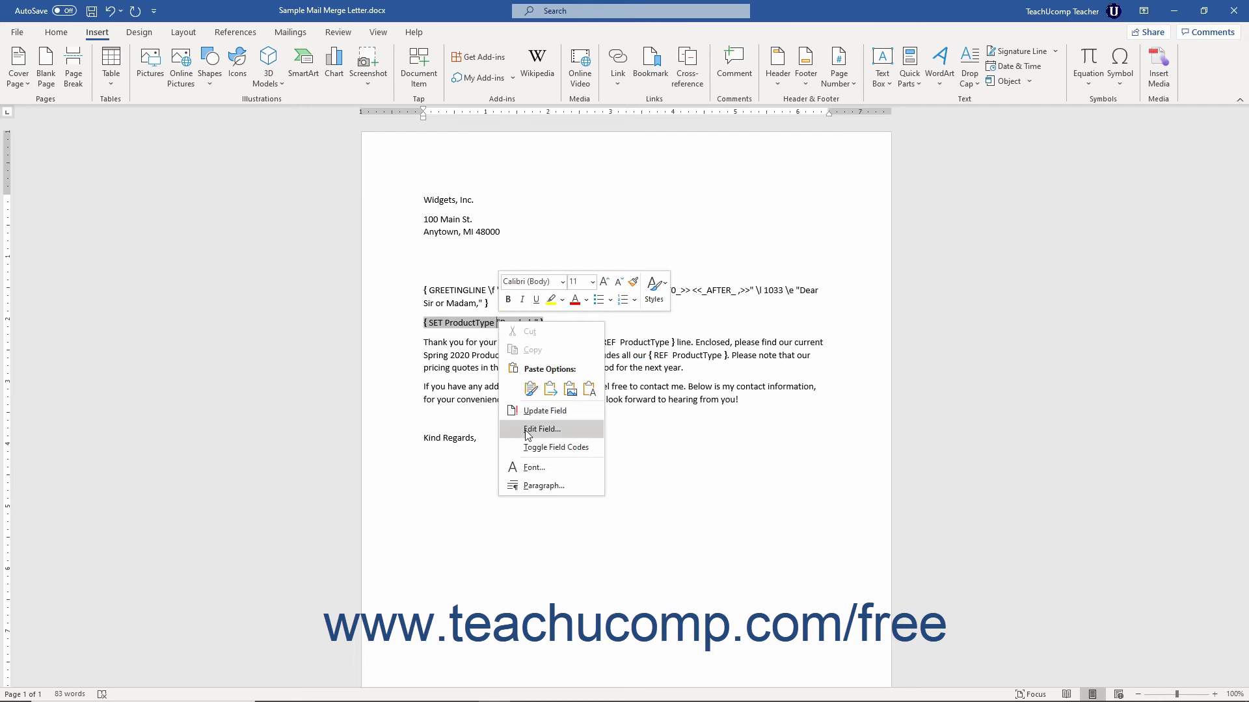
{"action": "left_click", "coordinate": [541, 429]}
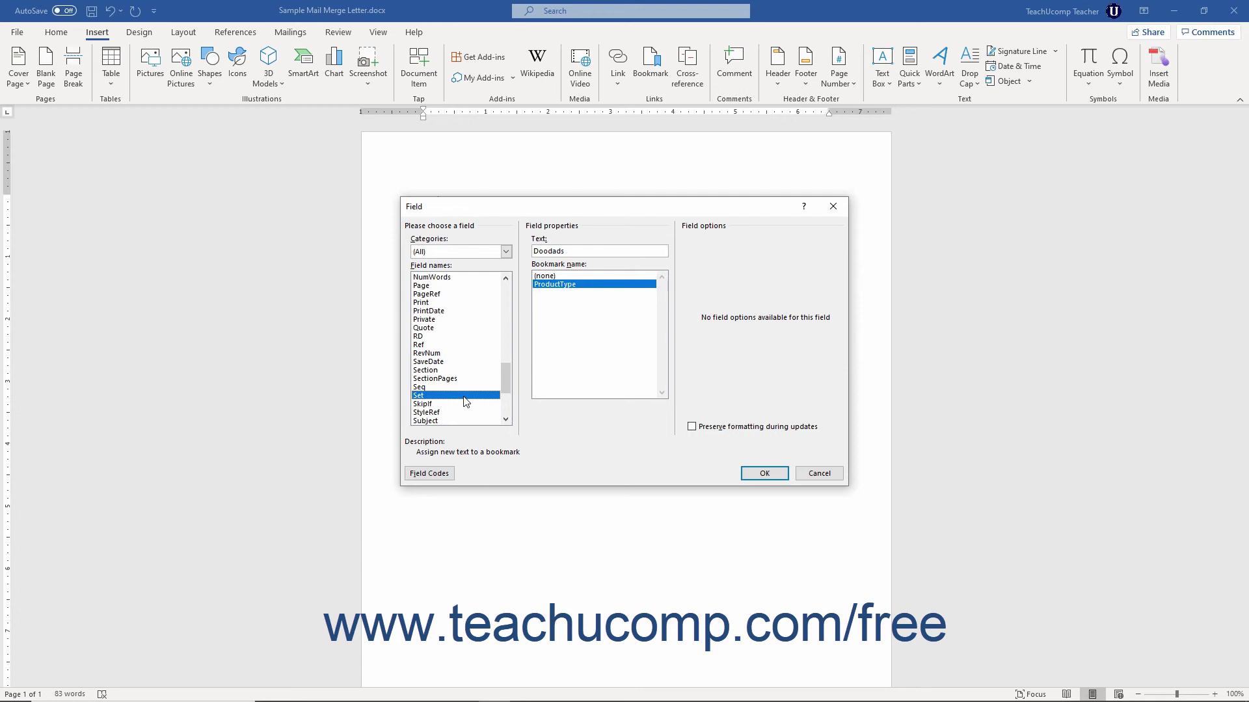
{"action": "left_click", "coordinate": [565, 288]}
{"action": "left_click", "coordinate": [577, 252]}
{"action": "double_click", "coordinate": [576, 251]}
{"action": "type", "text": "Widgets"}
{"action": "left_click", "coordinate": [756, 474]}
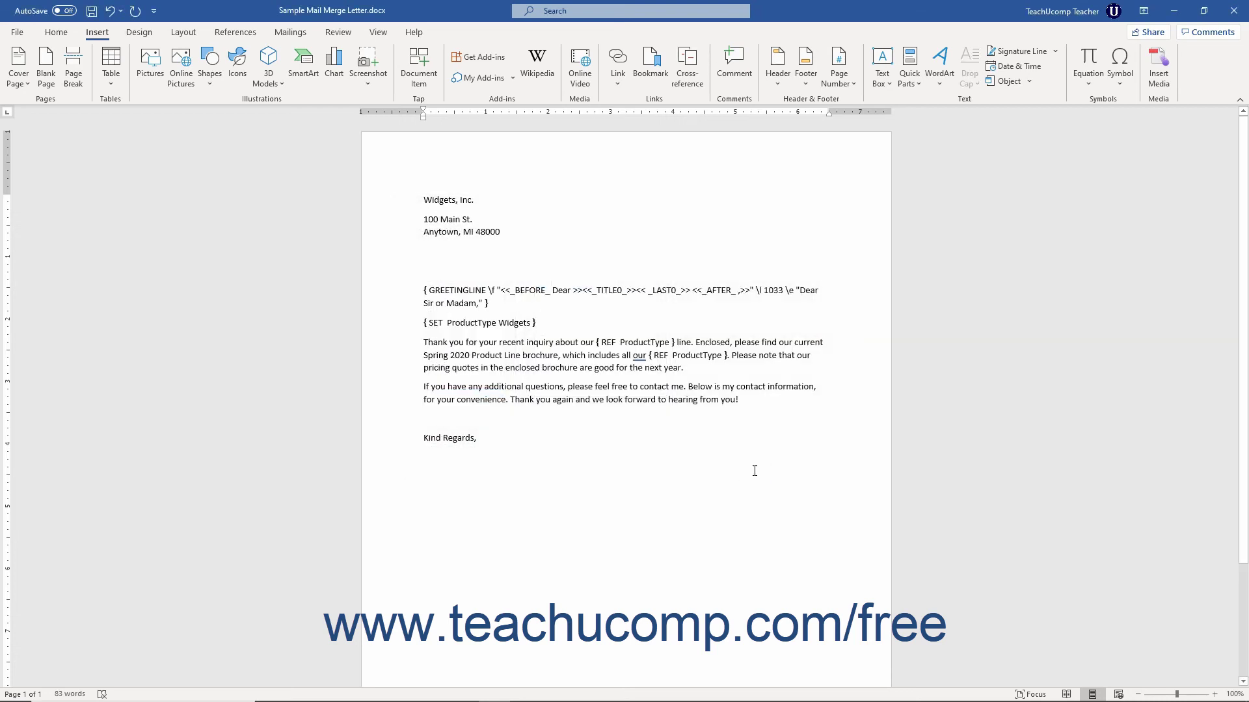
Show field results and merge all records into individual letters in a new document.
{"action": "key", "text": "alt+F9"}
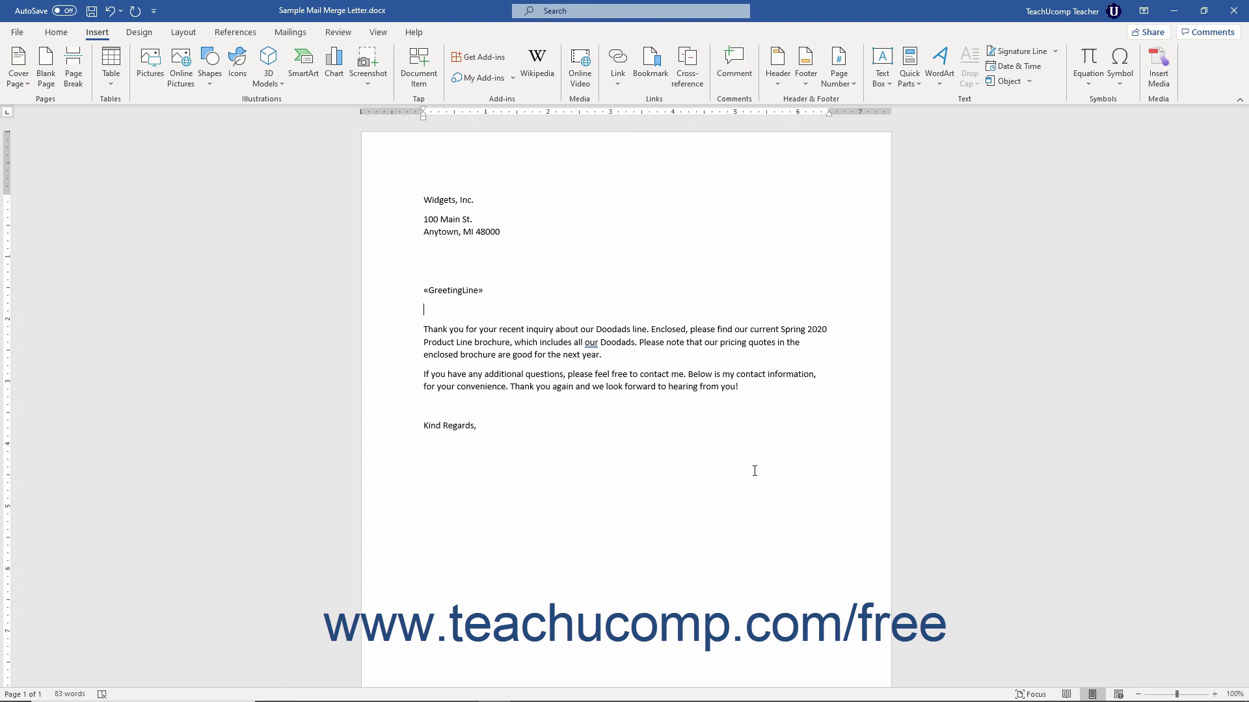
{"action": "left_click", "coordinate": [286, 29]}
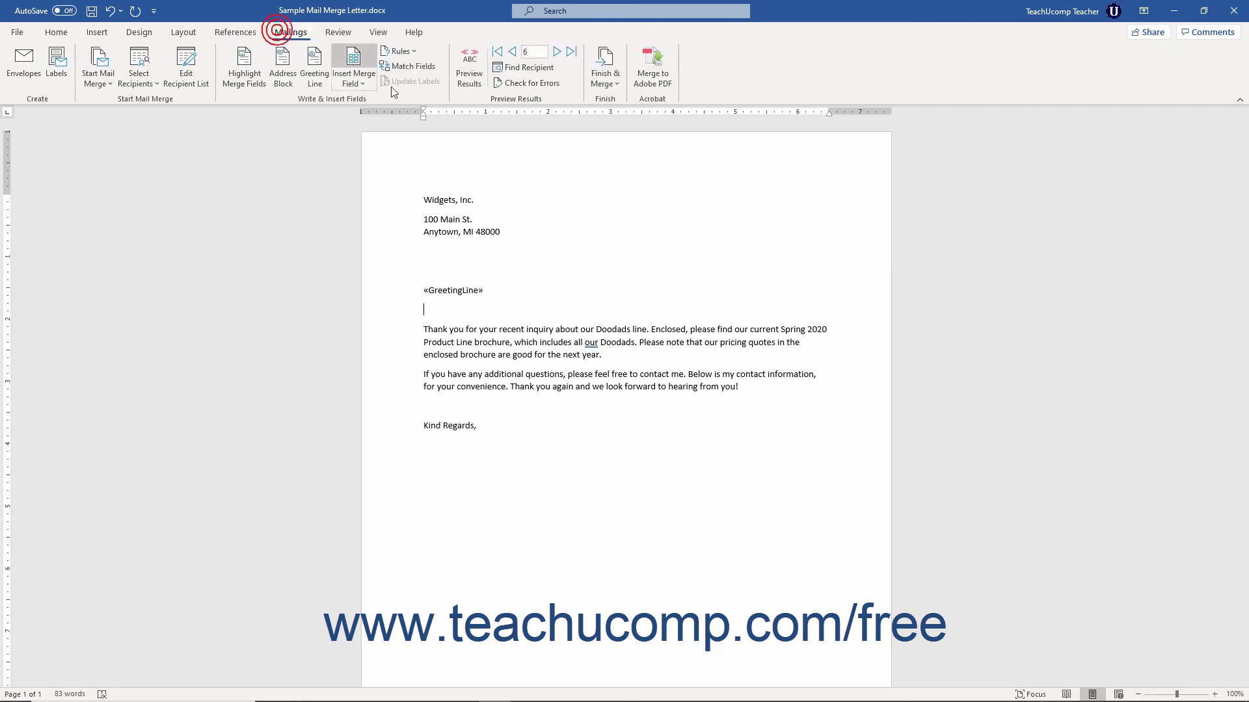
{"action": "left_click", "coordinate": [592, 85]}
{"action": "left_click", "coordinate": [637, 111]}
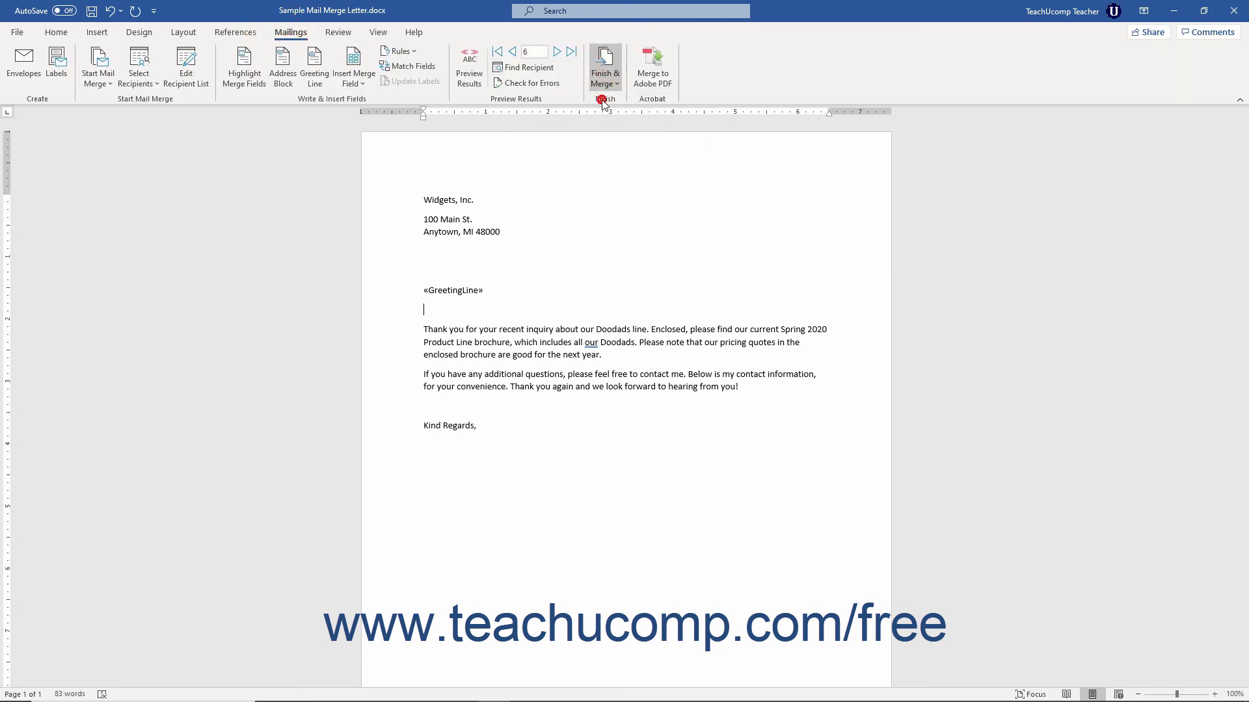
{"action": "left_click", "coordinate": [618, 381]}
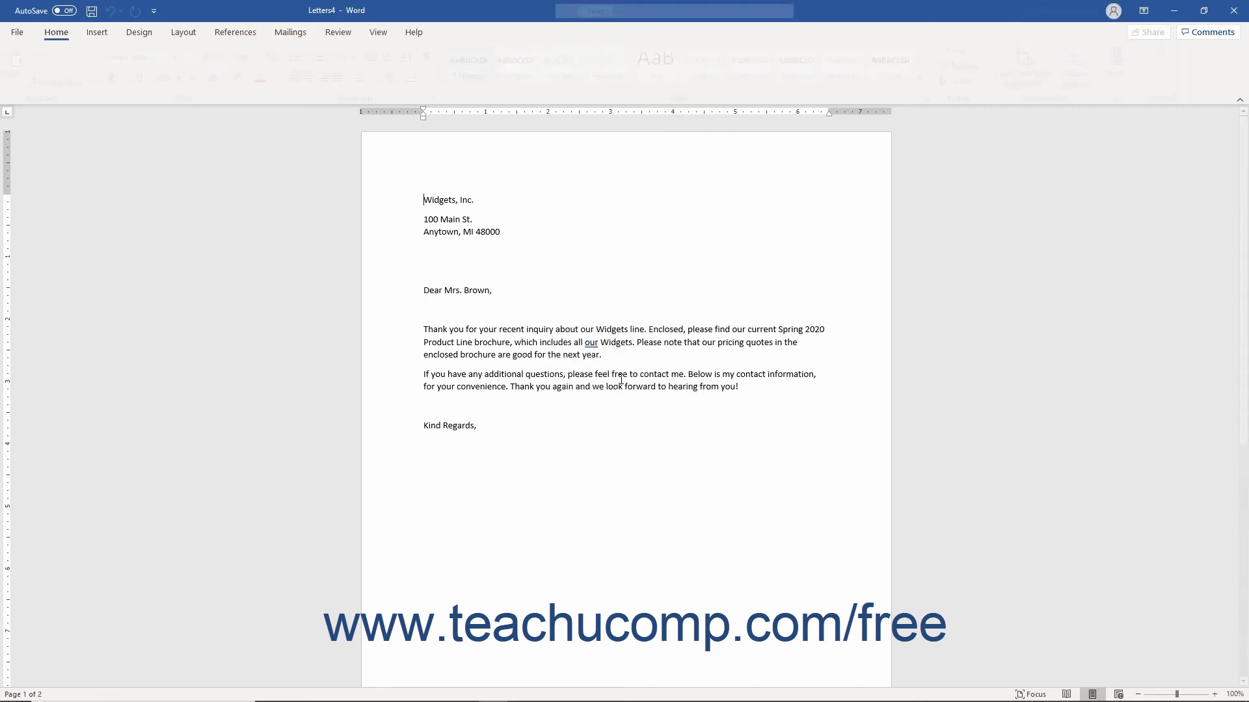
Scroll through the merged Letters4 letters reading 'our Widgets line', then close the document.
{"action": "scroll", "coordinate": [621, 381], "scroll_direction": "down", "scroll_amount": 20}
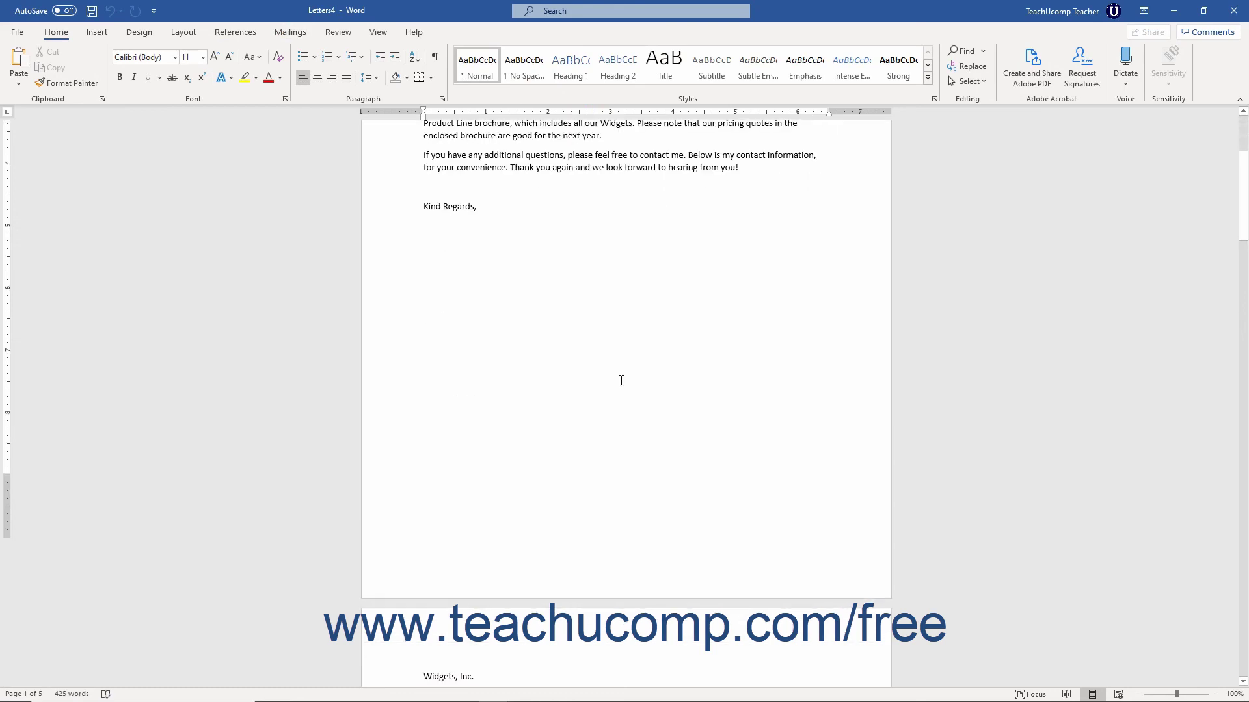
{"action": "scroll", "coordinate": [621, 380], "scroll_direction": "down", "scroll_amount": 20}
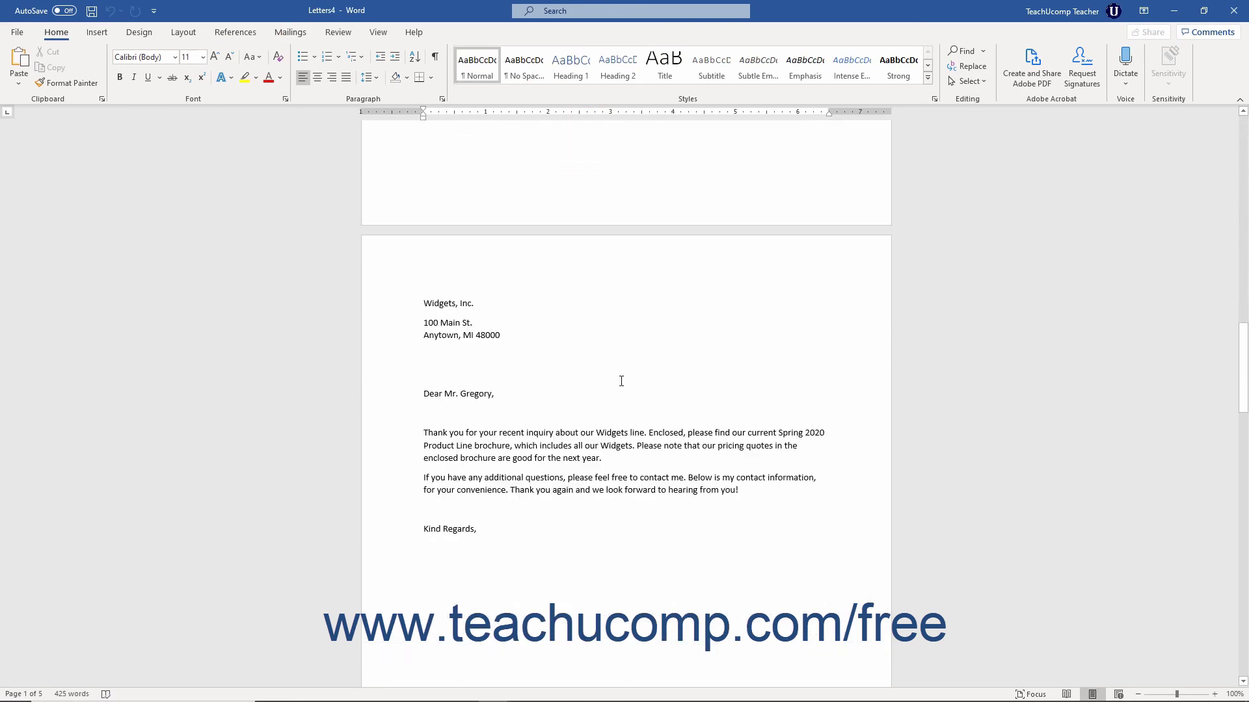
{"action": "left_click", "coordinate": [1233, 10]}
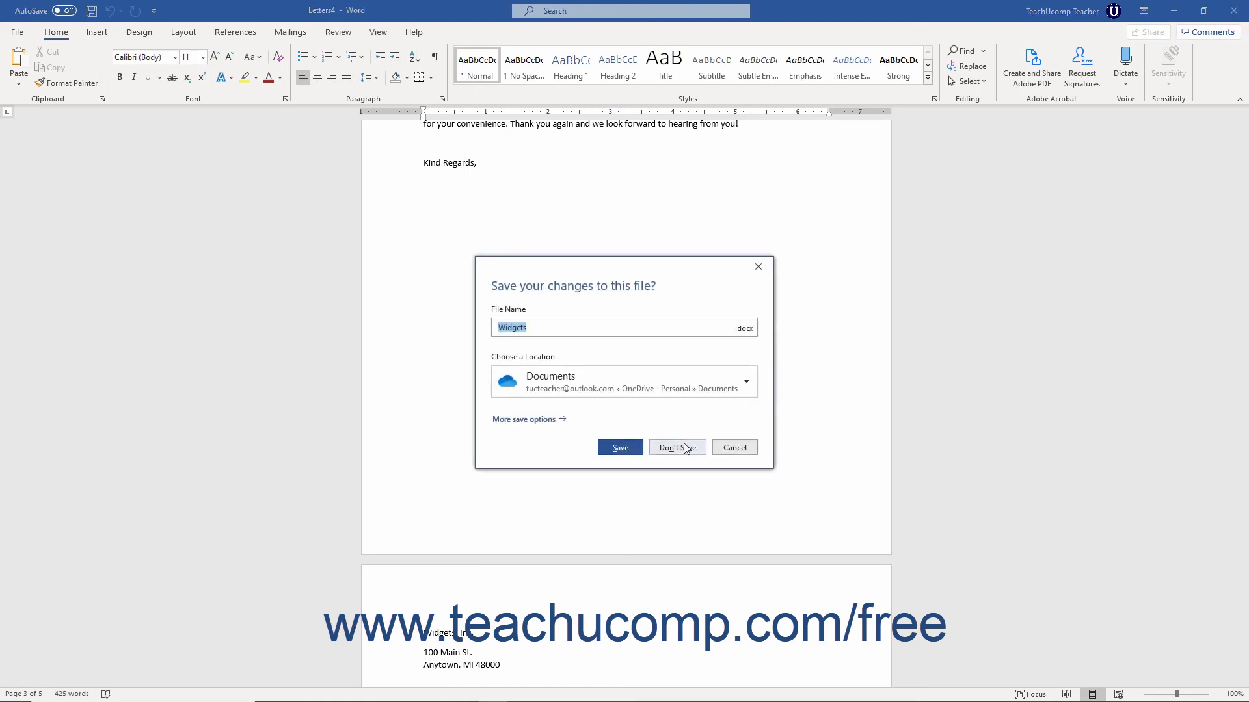